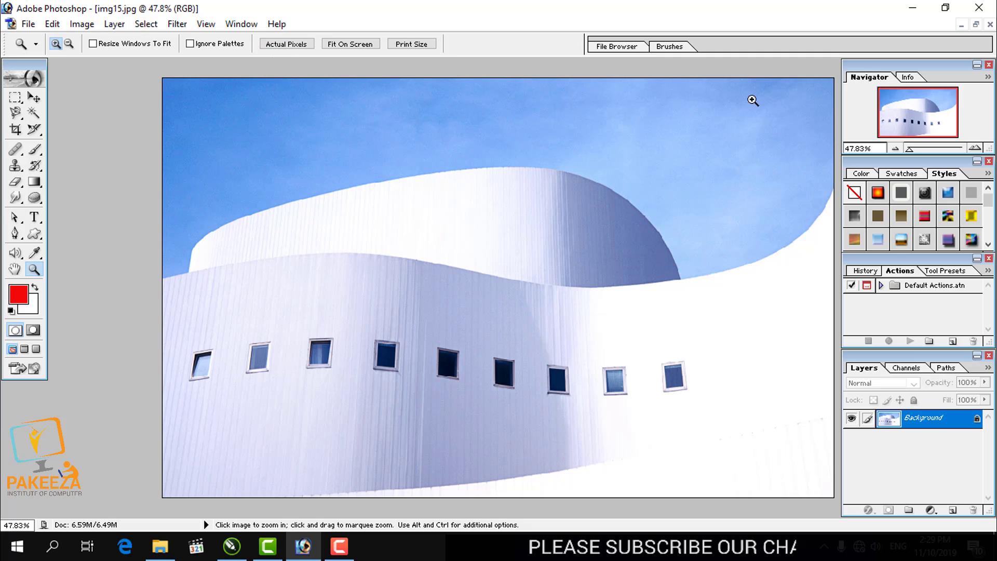
- Compare the building image at actual pixels, fitted to the screen and at print size, ending with the fitted view
{"action": "left_click_drag", "start_coordinate": [912, 150], "coordinate": [917, 149]}
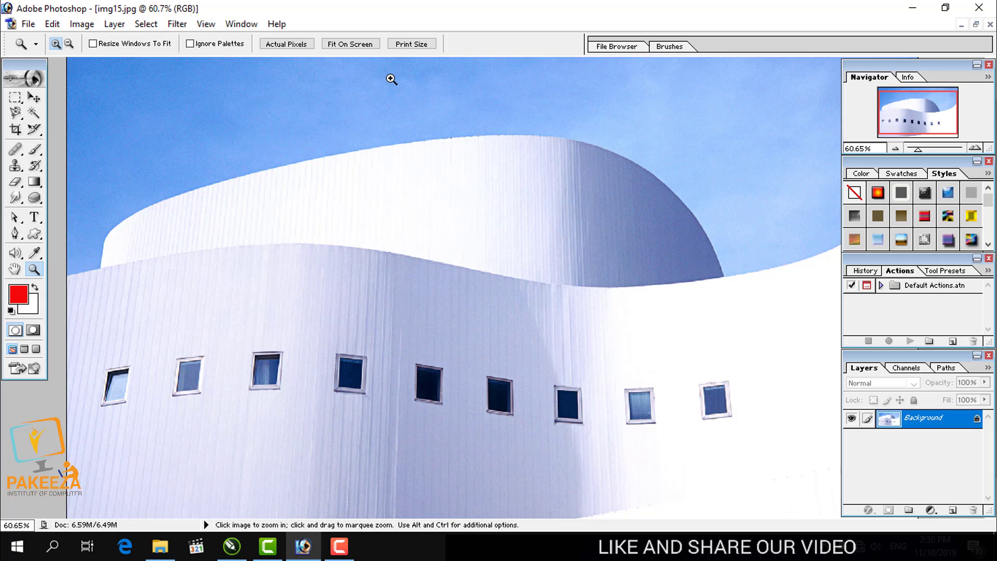
{"action": "left_click", "coordinate": [288, 47]}
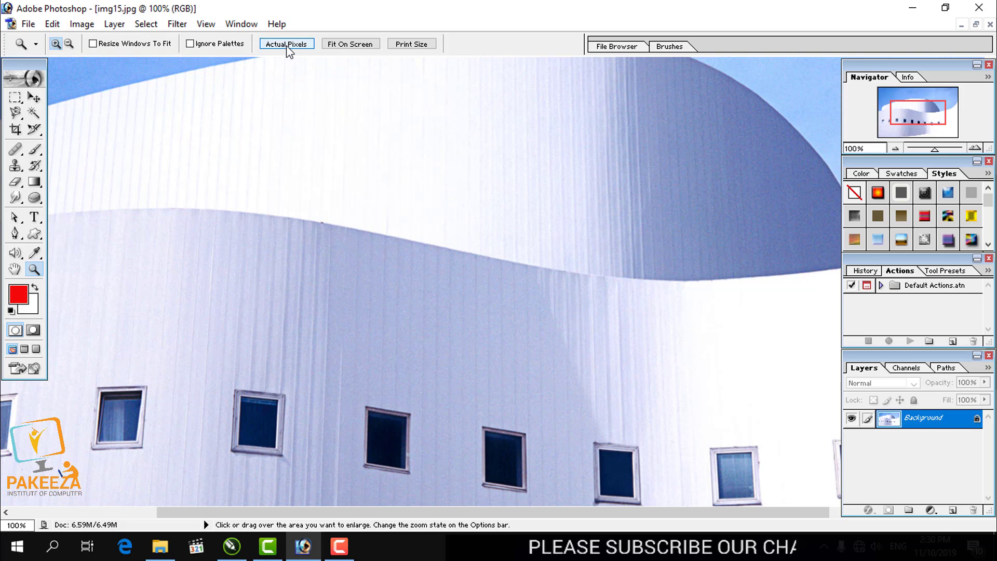
{"action": "left_click", "coordinate": [347, 47]}
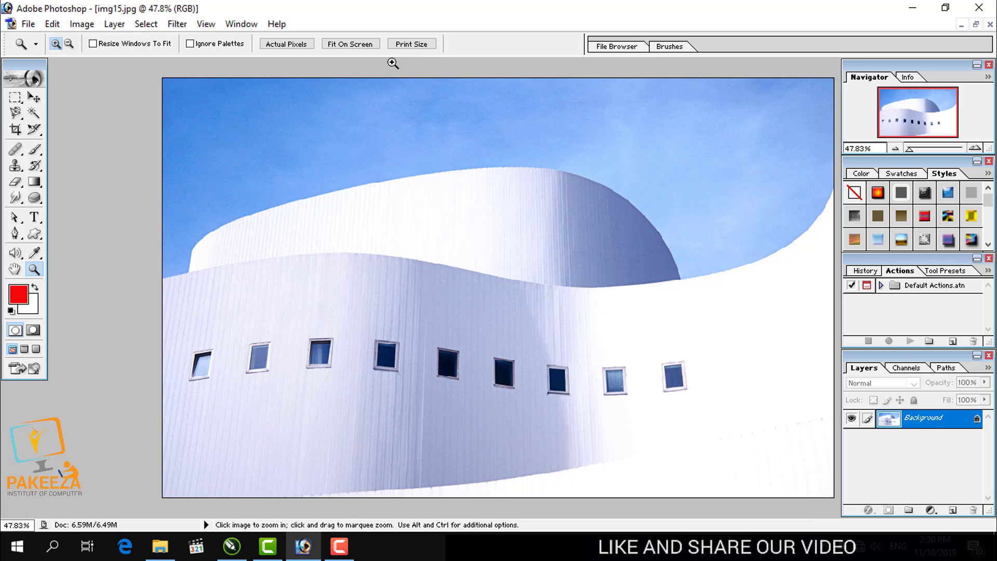
{"action": "left_click", "coordinate": [413, 46]}
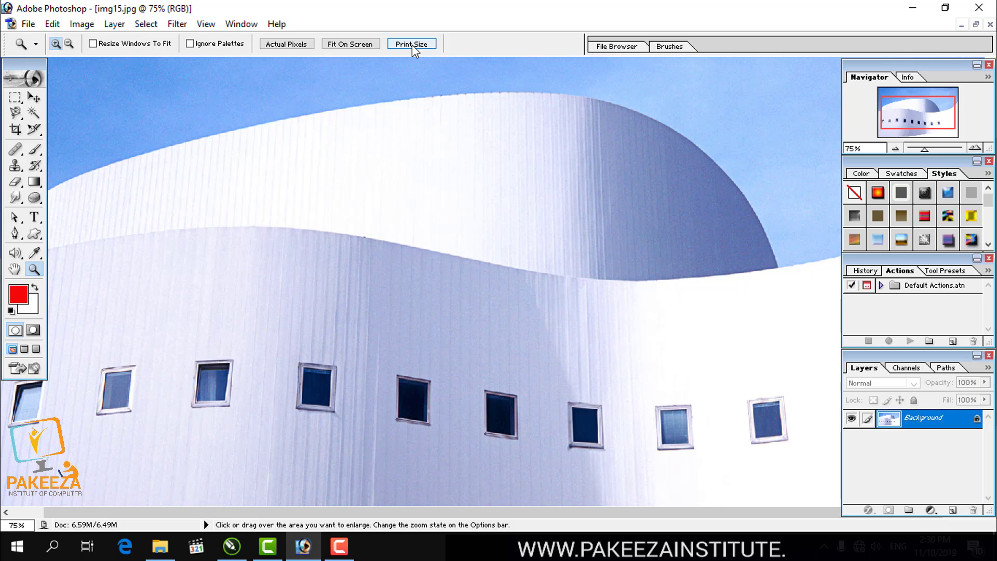
{"action": "left_click", "coordinate": [307, 46]}
{"action": "left_click", "coordinate": [324, 45]}
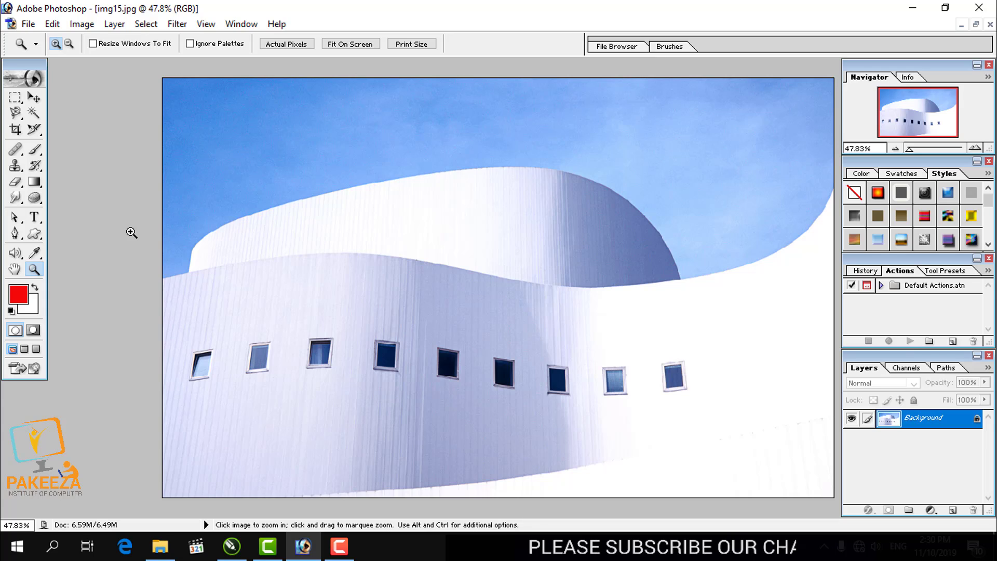
- Trace the glass of the fifth window from the left with the Pen tool as a closed four-corner path
{"action": "left_click", "coordinate": [15, 233]}
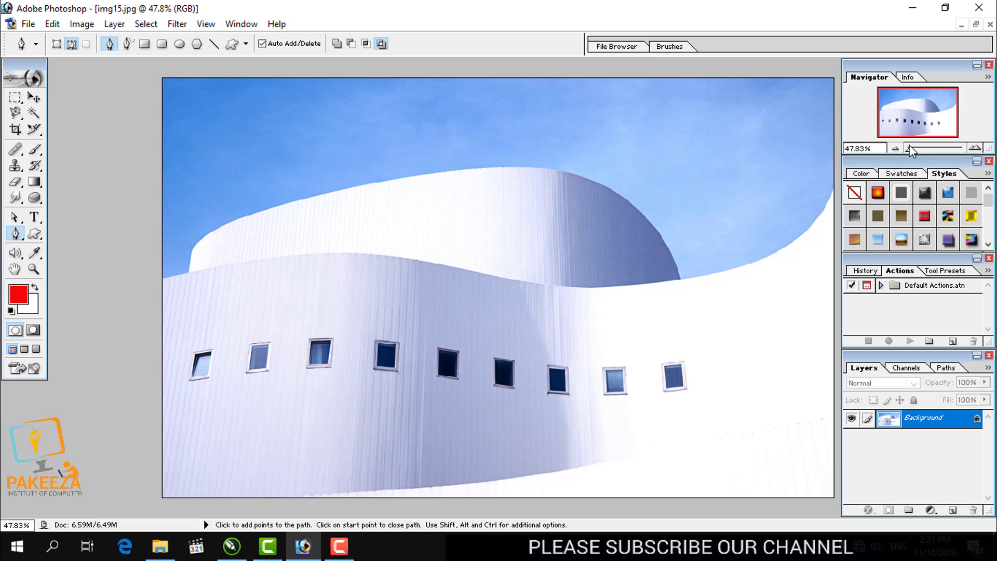
{"action": "left_click_drag", "start_coordinate": [911, 150], "coordinate": [943, 150]}
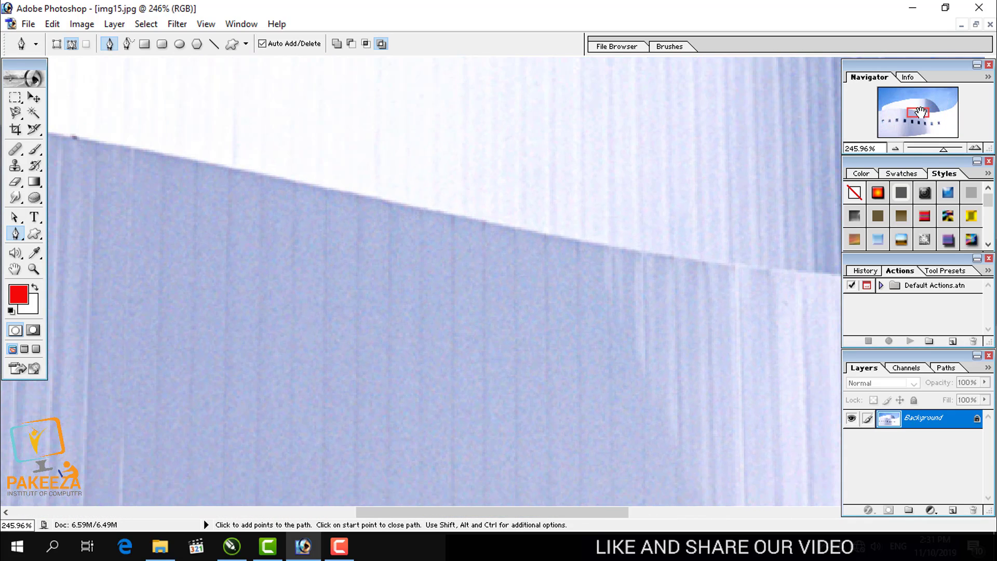
{"action": "left_click_drag", "start_coordinate": [922, 111], "coordinate": [920, 121]}
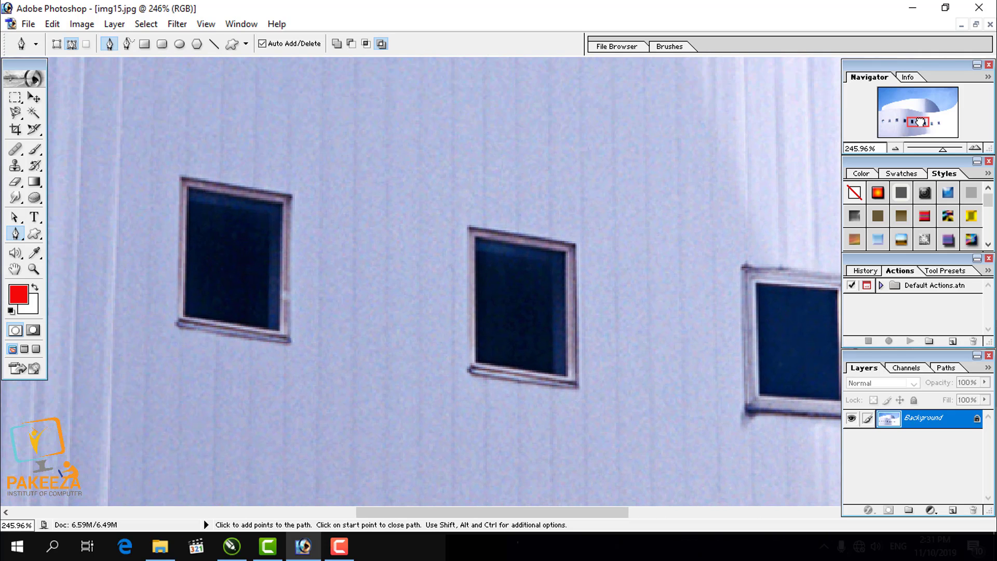
{"action": "left_click", "coordinate": [186, 185]}
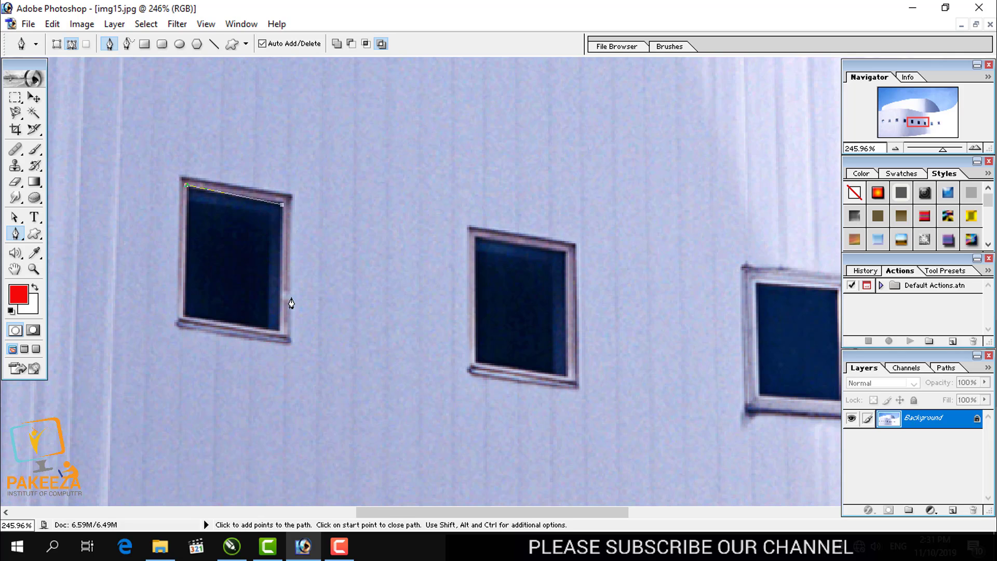
{"action": "key", "text": "ctrl+z"}
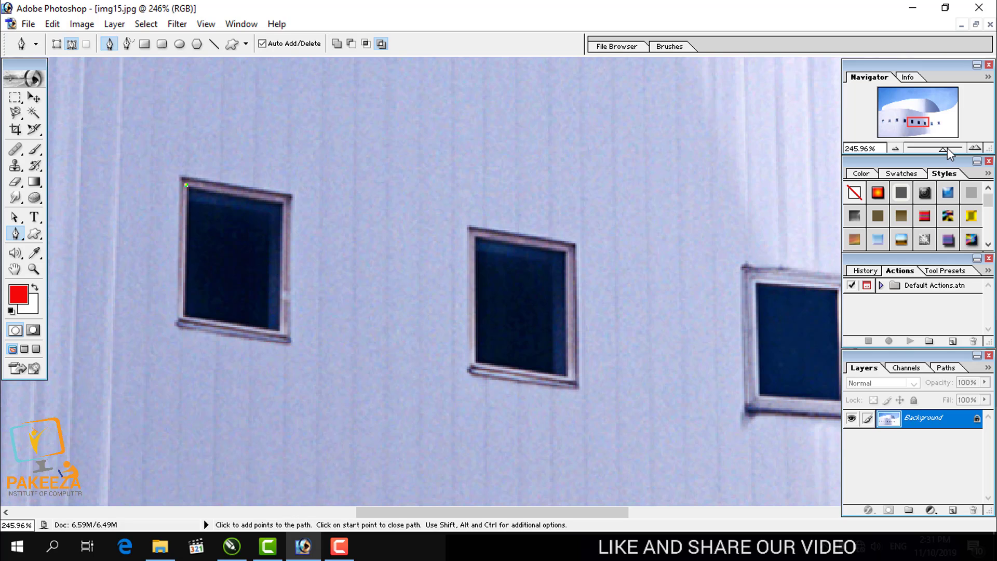
{"action": "left_click_drag", "start_coordinate": [942, 147], "coordinate": [920, 121]}
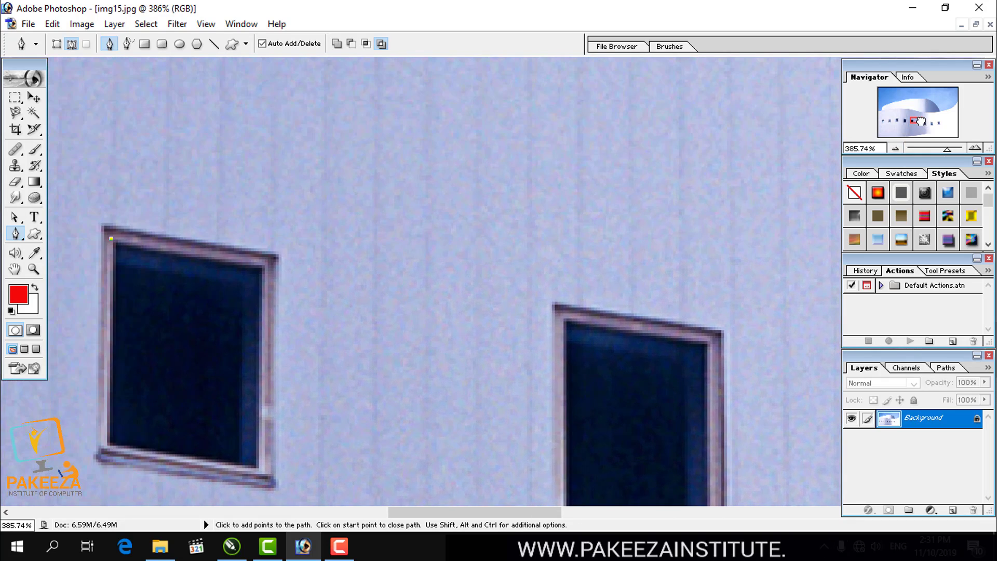
{"action": "left_click", "coordinate": [263, 266]}
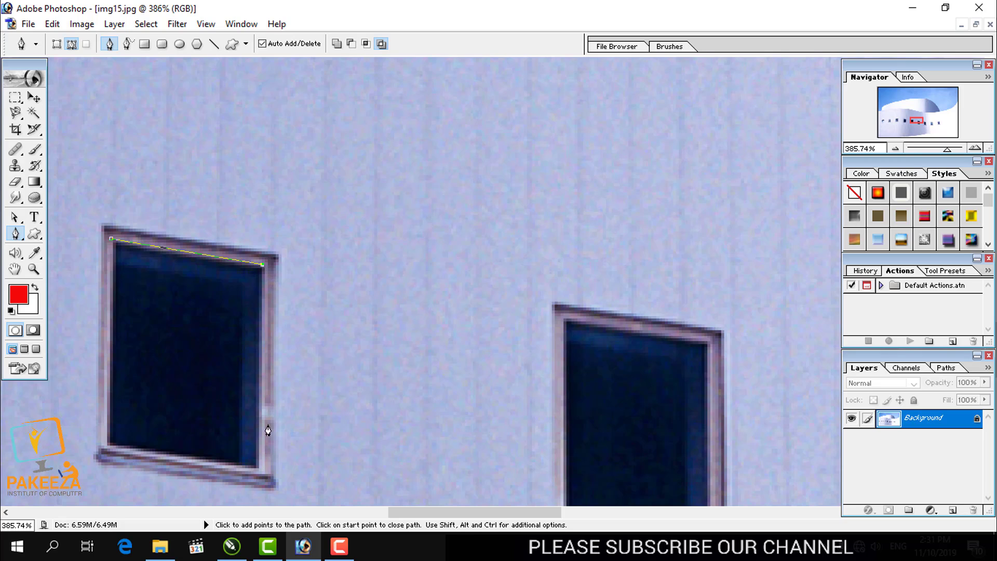
{"action": "left_click", "coordinate": [257, 467]}
{"action": "left_click", "coordinate": [108, 444]}
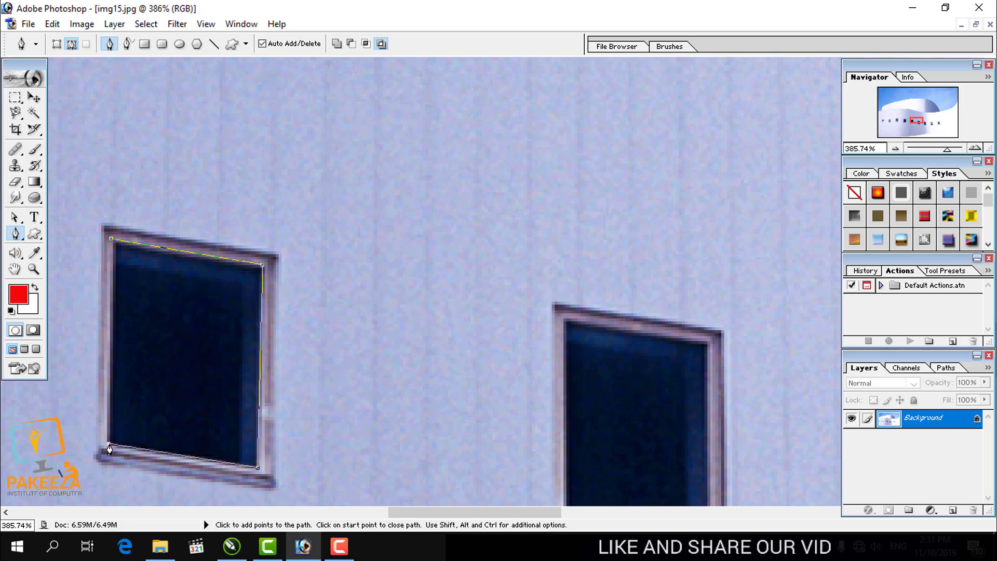
{"action": "left_click", "coordinate": [111, 241]}
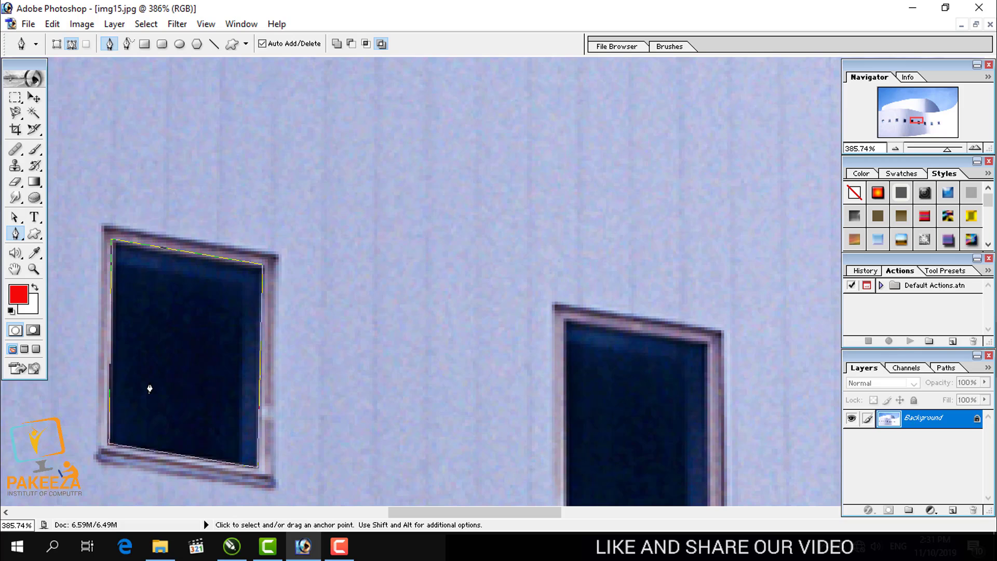
- Convert the window path to a selection and fill it with the red foreground color
{"action": "key", "text": "ctrl+Return"}
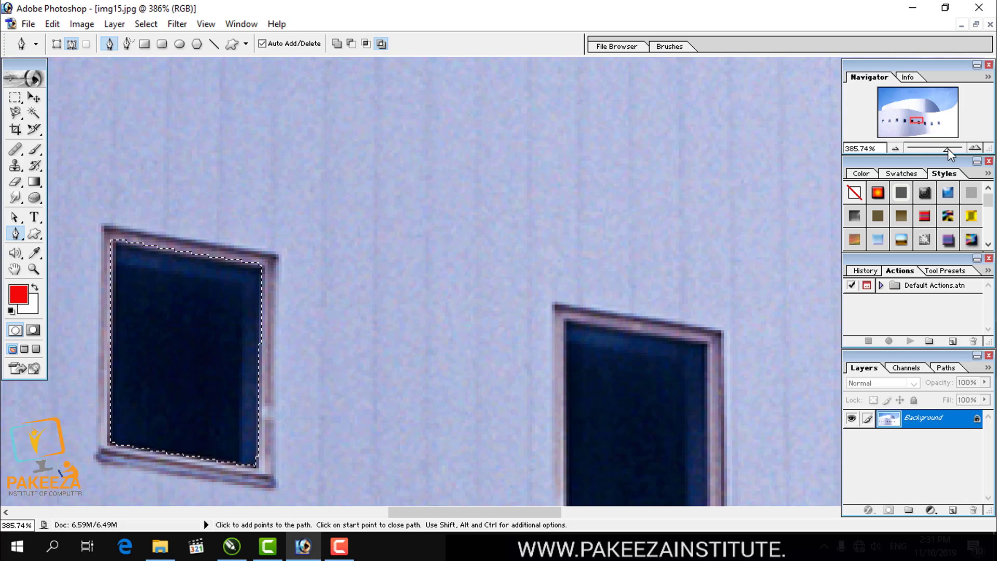
{"action": "left_click_drag", "start_coordinate": [946, 148], "coordinate": [924, 150]}
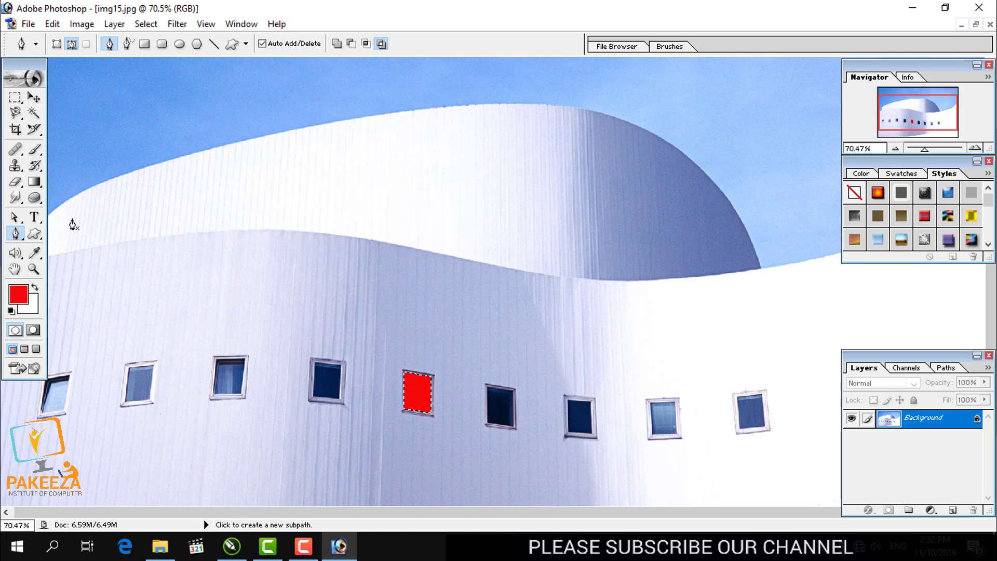
- Move the selection outline onto the fourth window from the left, fill it with the red foreground color and deselect
{"action": "left_click", "coordinate": [15, 97]}
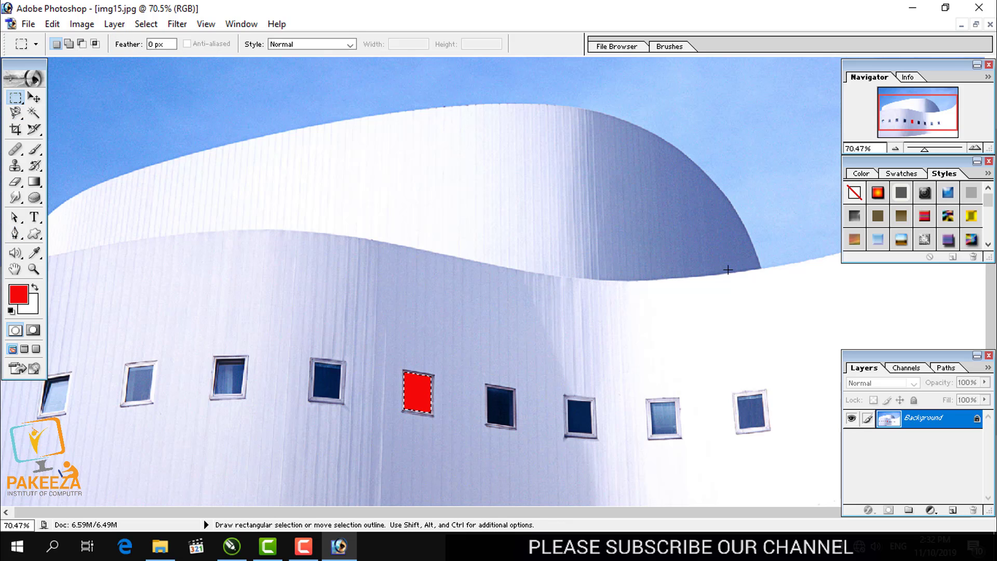
{"action": "left_click_drag", "start_coordinate": [926, 150], "coordinate": [933, 149]}
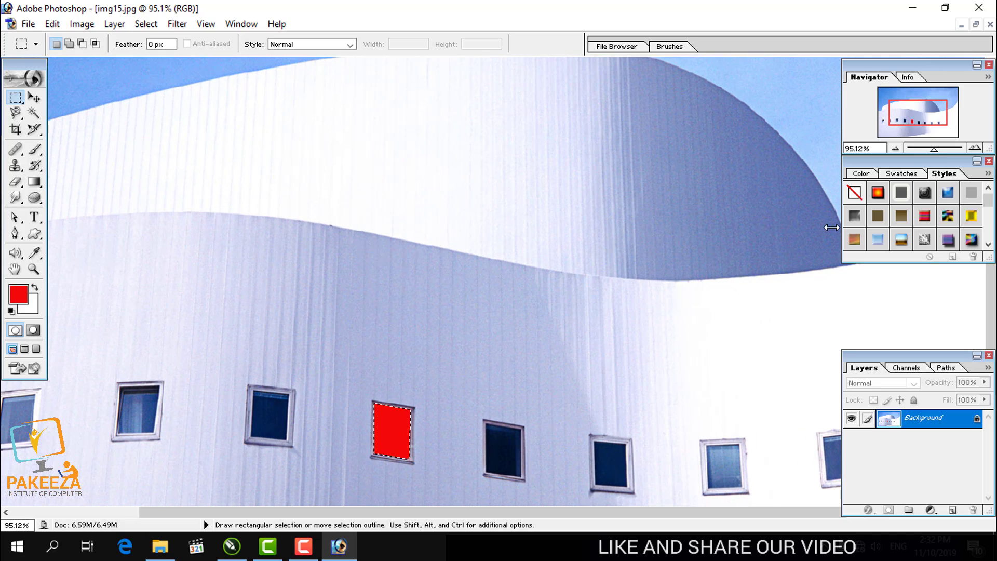
{"action": "left_click_drag", "start_coordinate": [396, 436], "coordinate": [277, 421]}
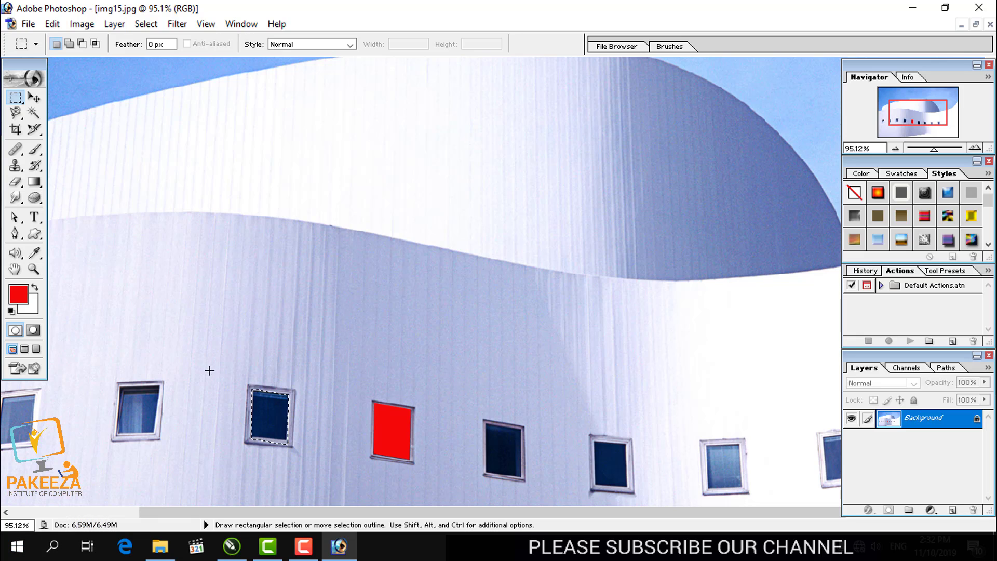
{"action": "key", "text": "alt"}
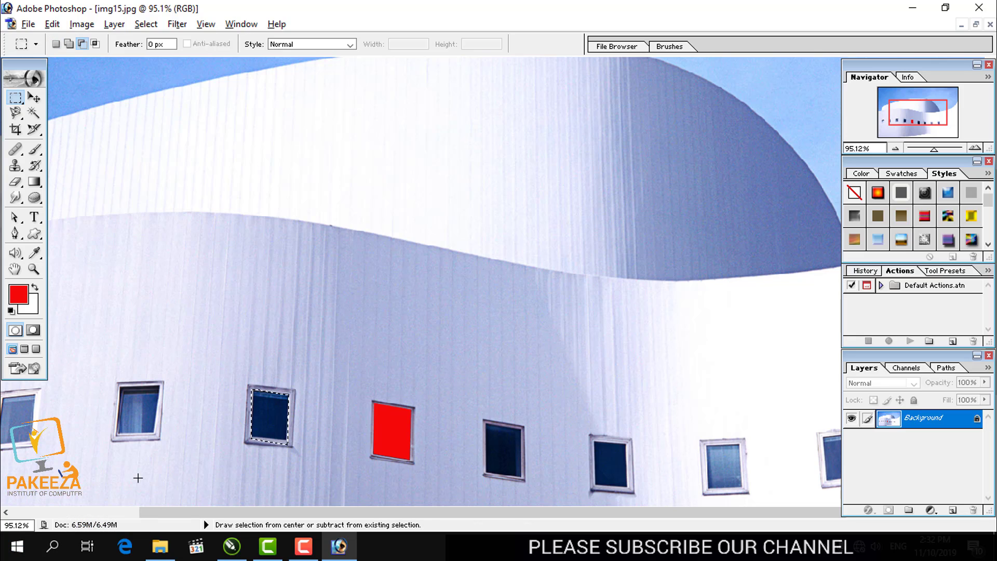
{"action": "key", "text": "alt+BackSpace"}
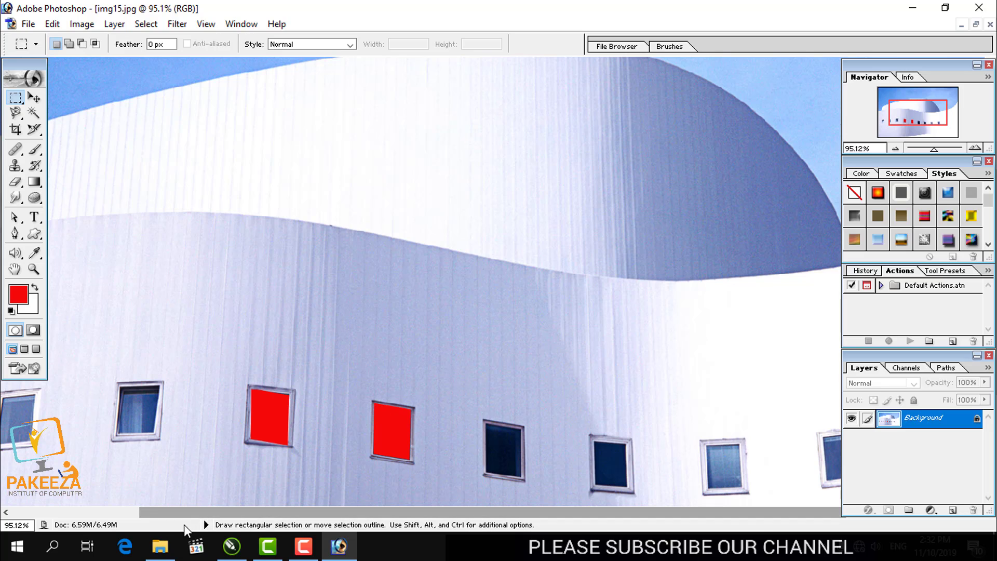
- Open 4503663-pretty-girls-wallpapers.jpeg from the Girls Wallpaper folder in Photoshop and maximize its image window
{"action": "left_click", "coordinate": [165, 538]}
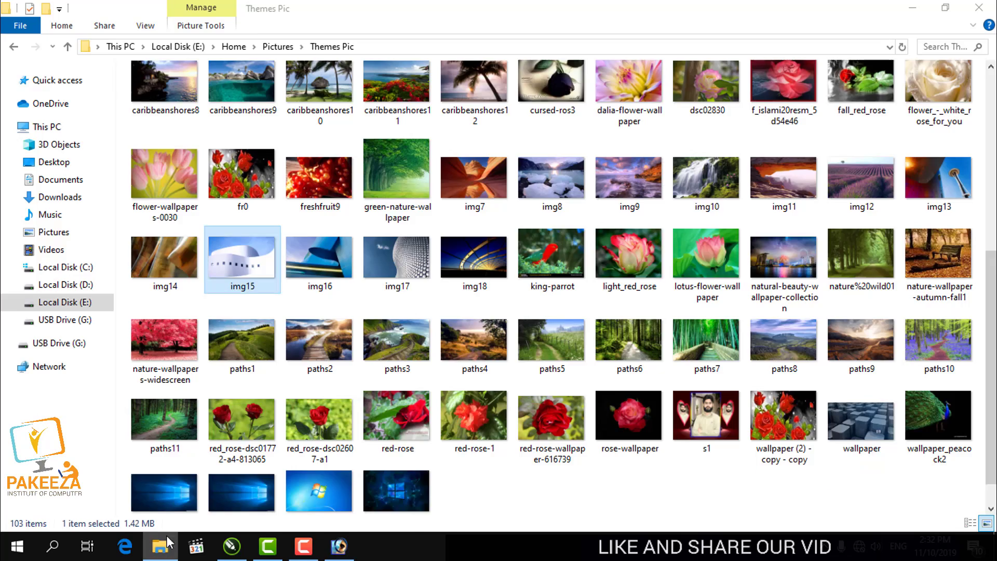
{"action": "left_click", "coordinate": [166, 536]}
{"action": "left_click", "coordinate": [159, 545]}
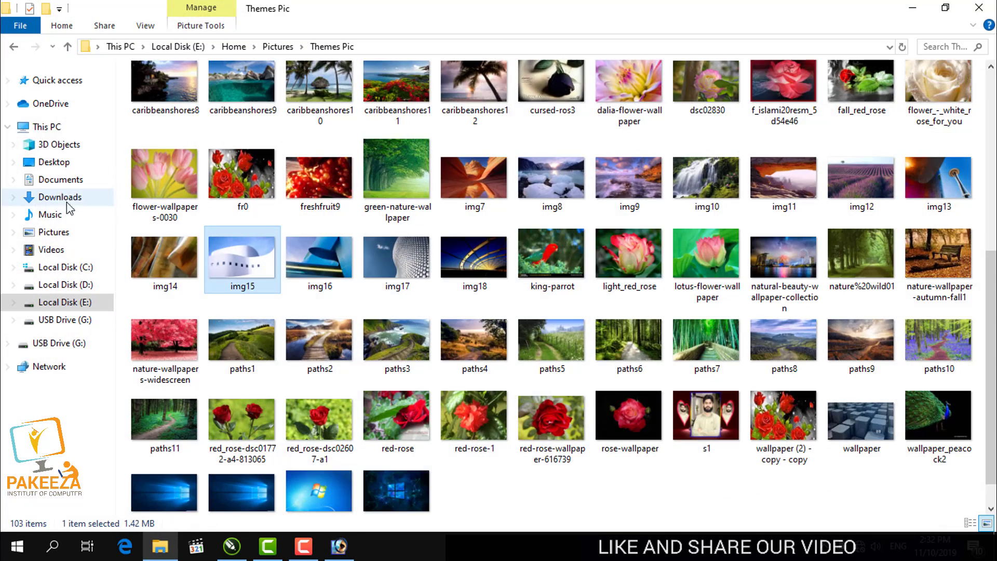
{"action": "left_click", "coordinate": [20, 48]}
{"action": "left_click", "coordinate": [562, 410]}
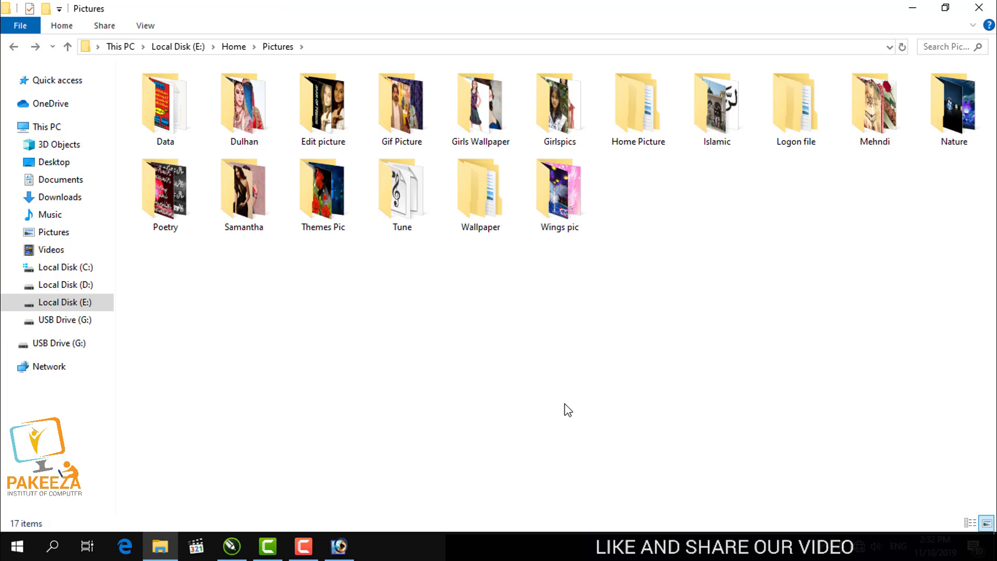
{"action": "left_click", "coordinate": [477, 96]}
{"action": "double_click", "coordinate": [478, 97]}
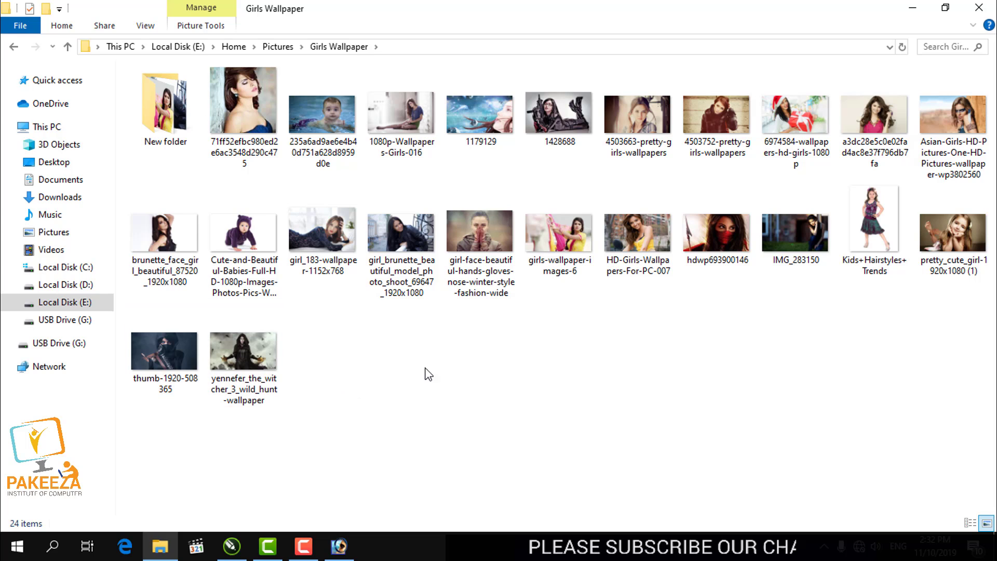
{"action": "left_click_drag", "start_coordinate": [637, 125], "coordinate": [447, 306]}
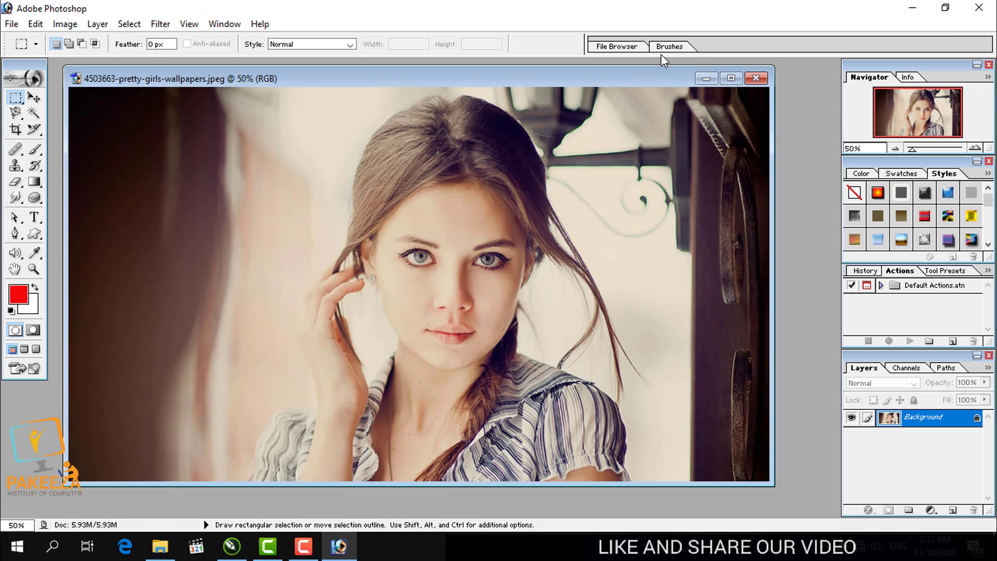
{"action": "left_click", "coordinate": [732, 79]}
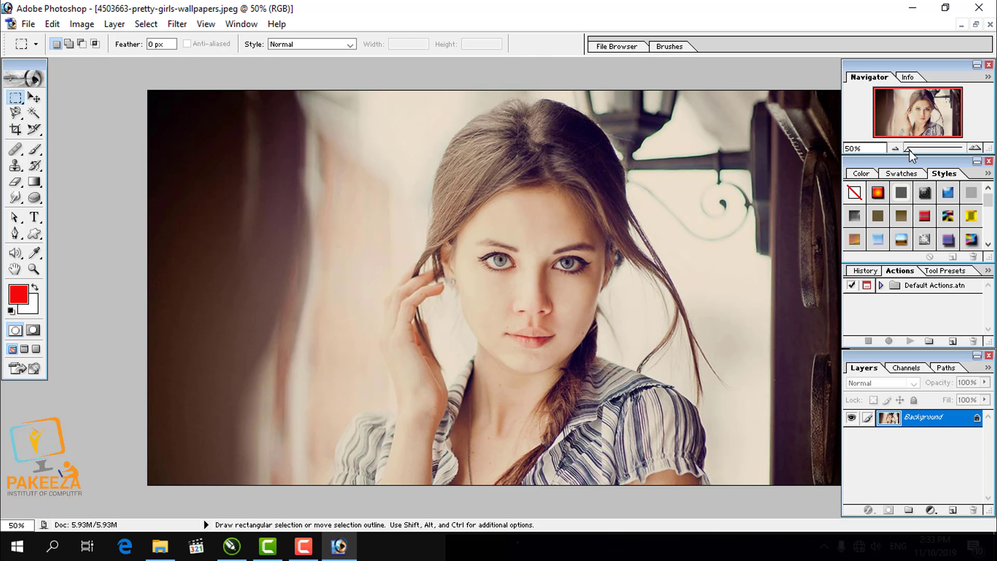
- Examine the portrait's eyes and face at about 165% magnification and return to the full-image view
{"action": "mouse_move", "coordinate": [909, 149]}
{"action": "left_mouse_down"}
{"action": "mouse_move", "coordinate": [933, 151]}
{"action": "mouse_move", "coordinate": [907, 152]}
{"action": "left_mouse_up"}
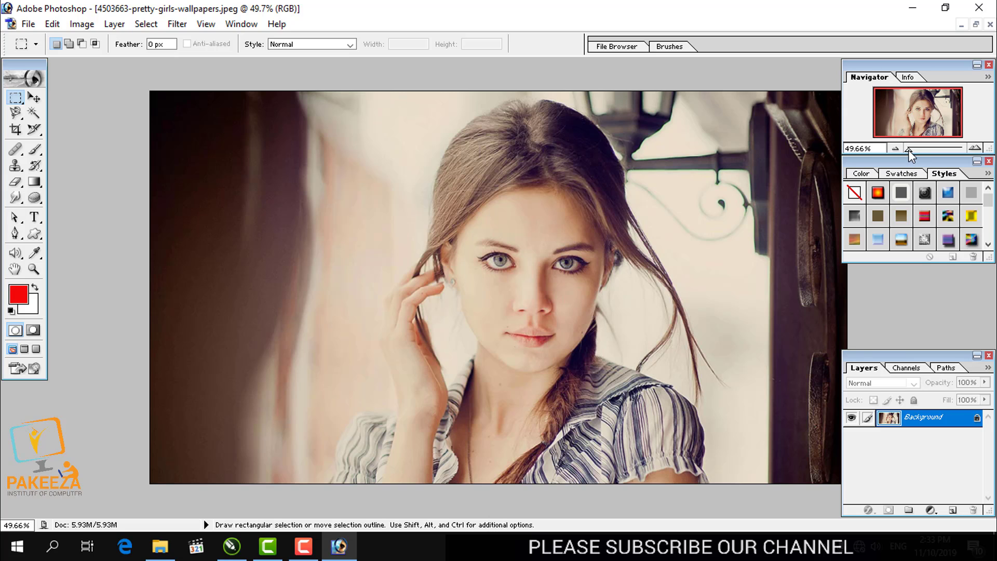
{"action": "left_click_drag", "start_coordinate": [908, 150], "coordinate": [939, 149]}
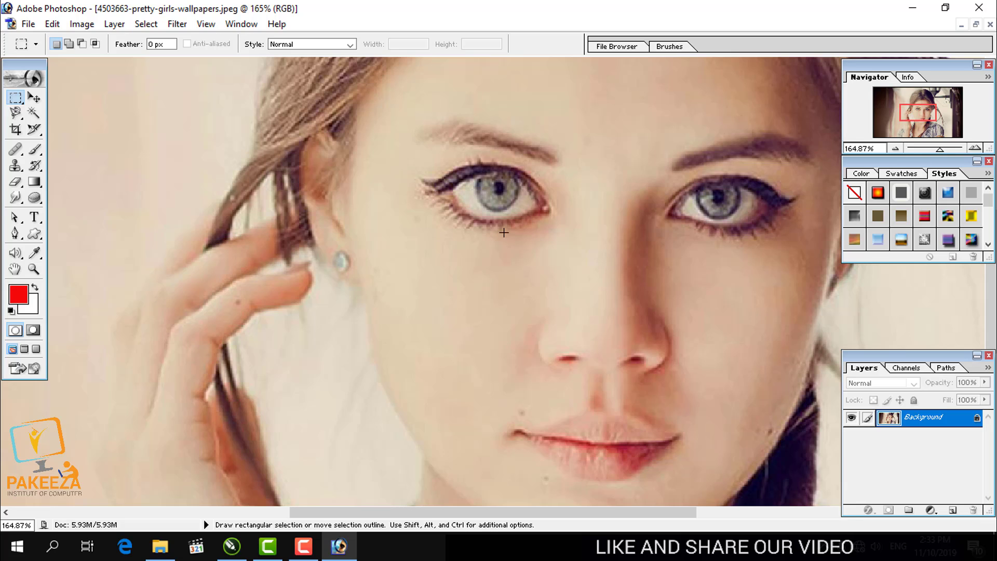
{"action": "left_click_drag", "start_coordinate": [941, 149], "coordinate": [908, 151]}
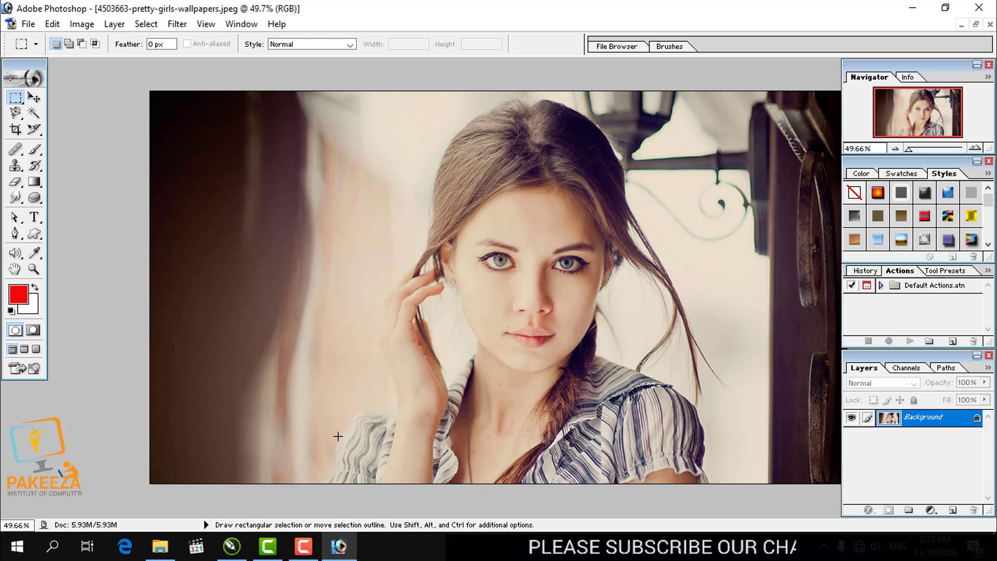
{"action": "left_click", "coordinate": [303, 546]}
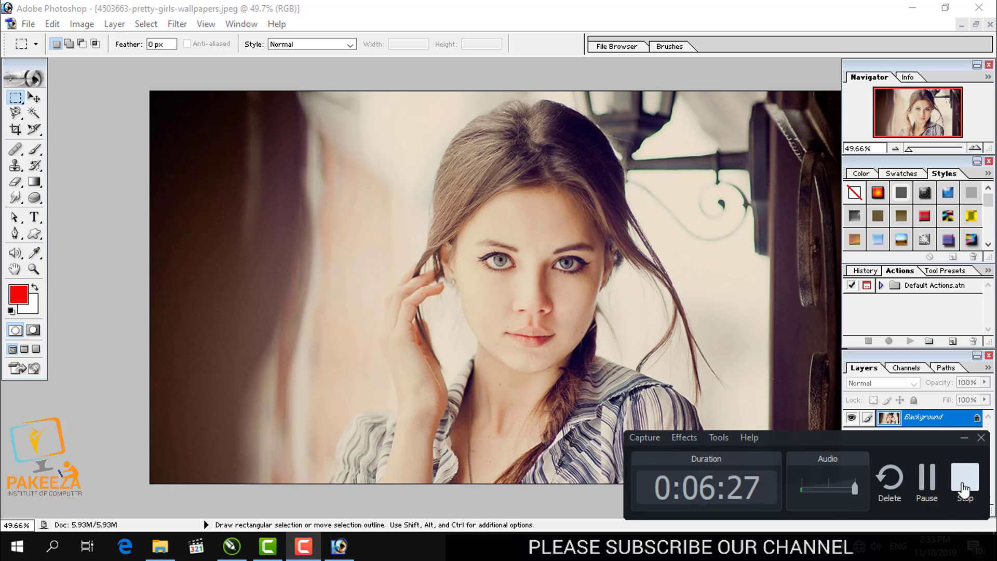
{"action": "left_click", "coordinate": [964, 481]}
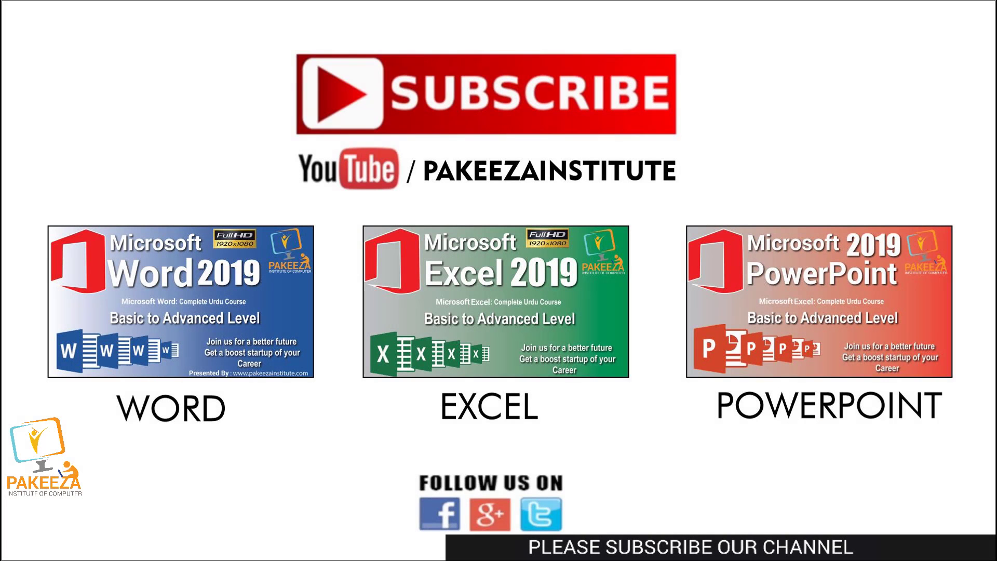